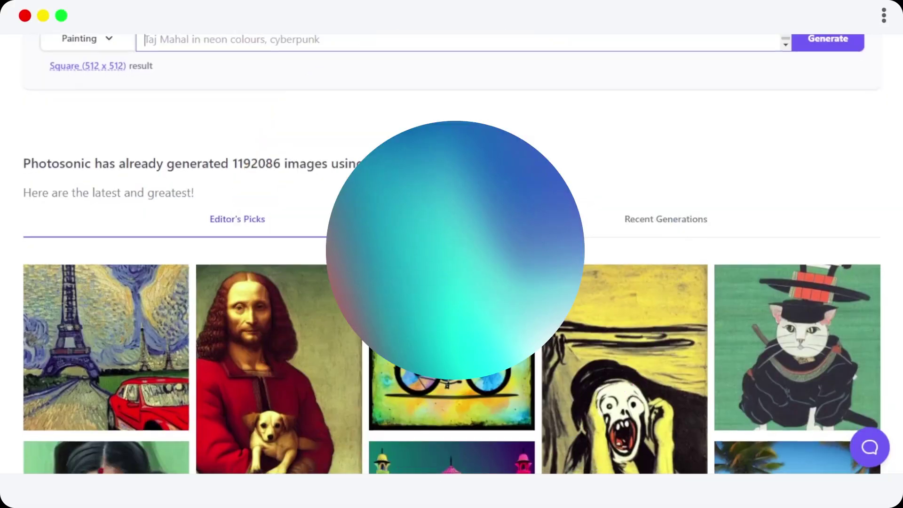
- Scroll up and down the Photosonic page to look over the prompt form
scroll(451, 254, down, 9)
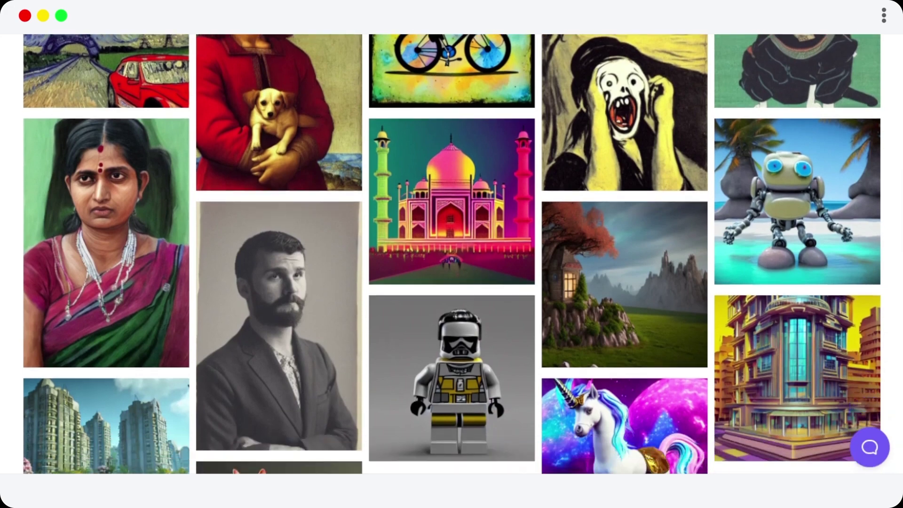
scroll(451, 253, up, 12)
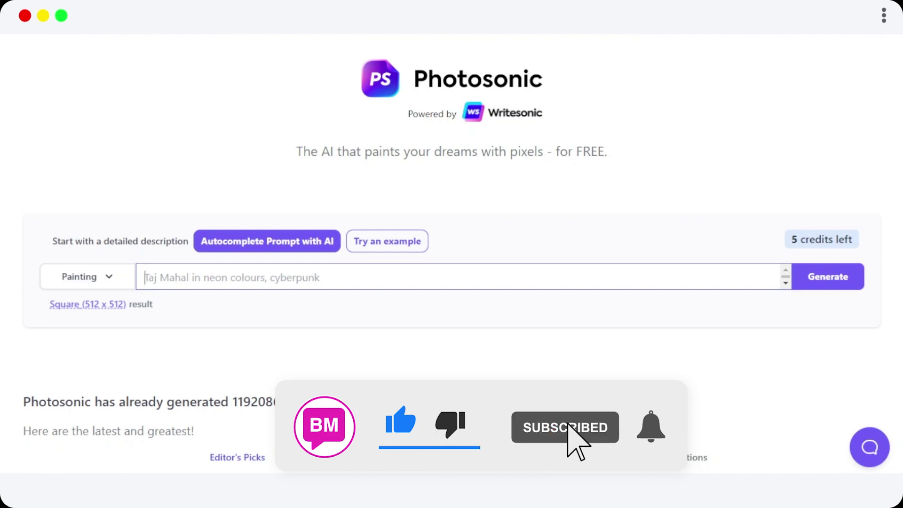
scroll(451, 254, down, 9)
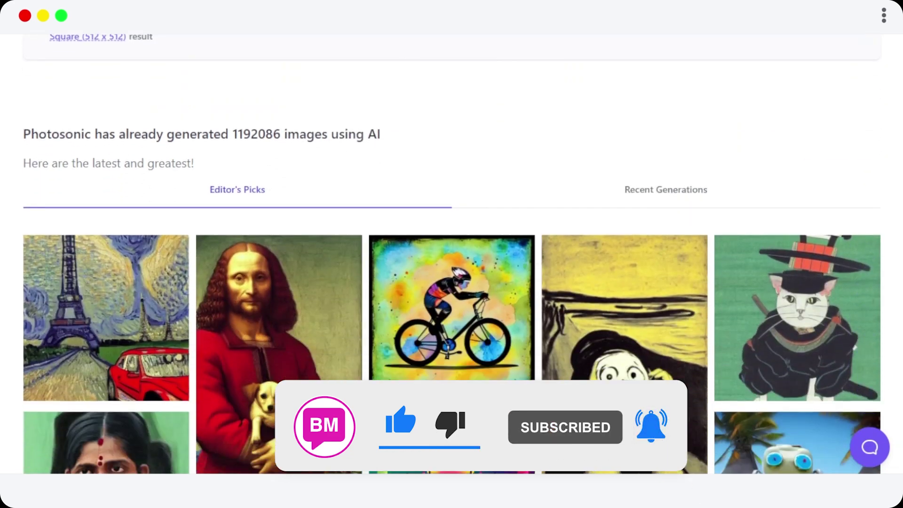
scroll(451, 254, down, 8)
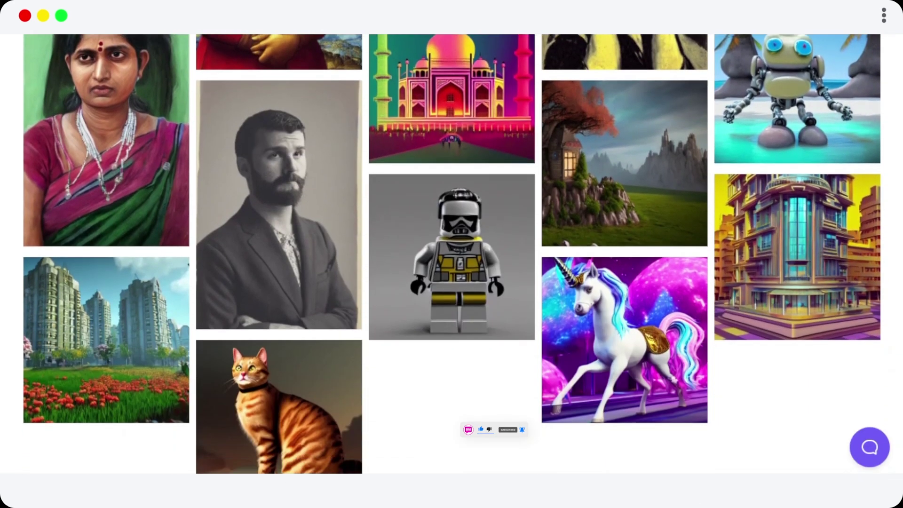
scroll(452, 254, up, 6)
scroll(451, 254, up, 3)
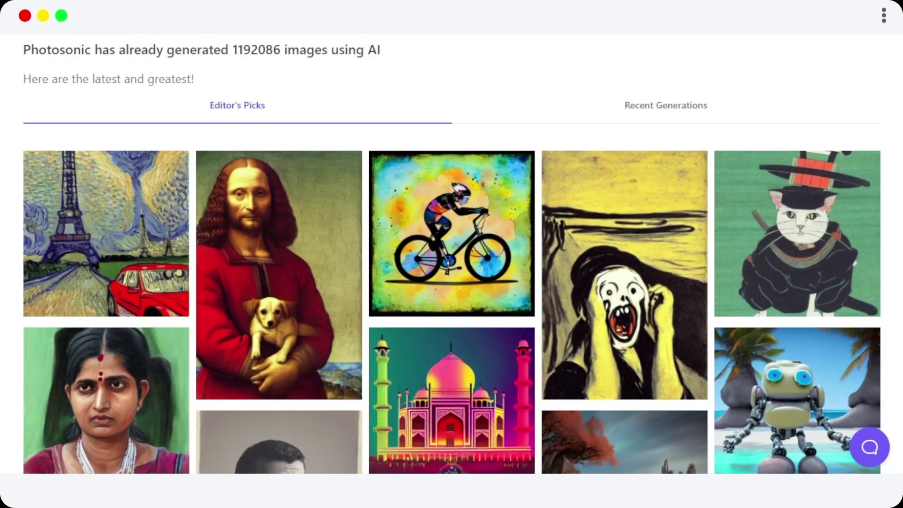
scroll(451, 254, up, 7)
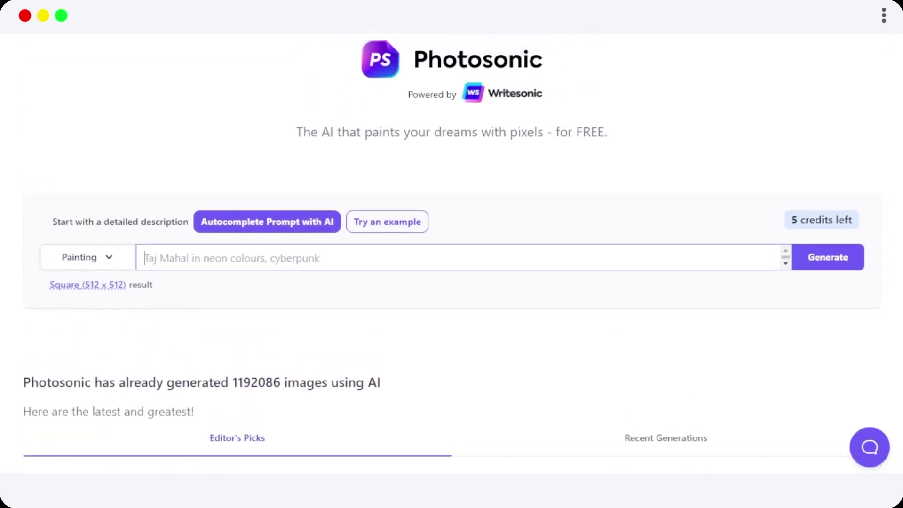
scroll(452, 254, down, 6)
scroll(452, 254, up, 2)
scroll(451, 255, down, 5)
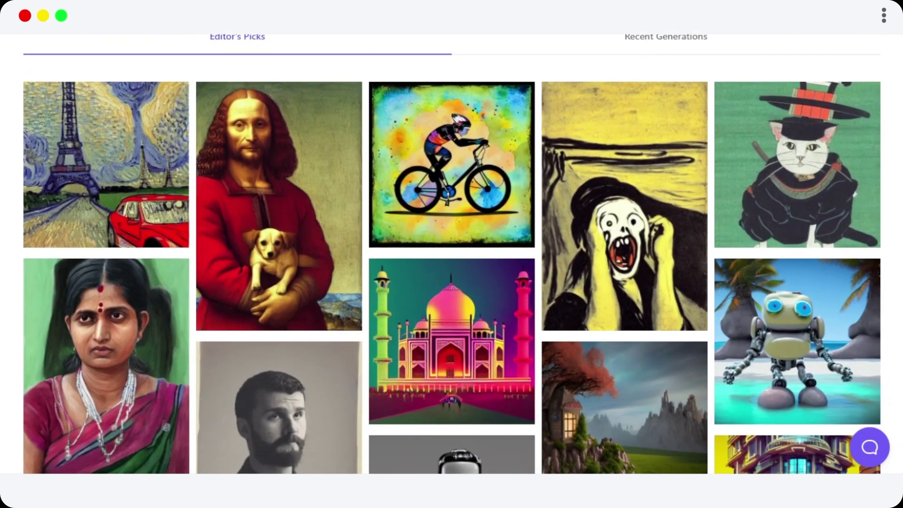
scroll(452, 254, down, 3)
scroll(451, 254, up, 5)
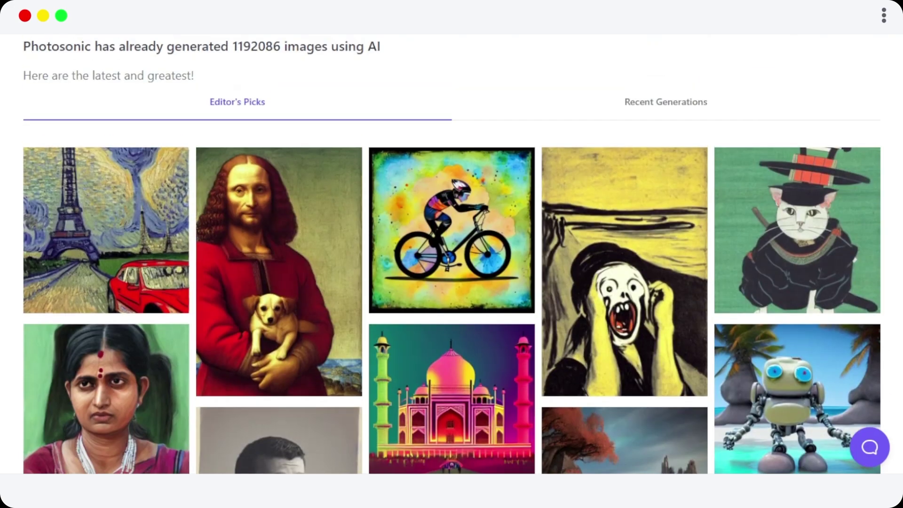
scroll(452, 253, up, 5)
scroll(451, 254, down, 4)
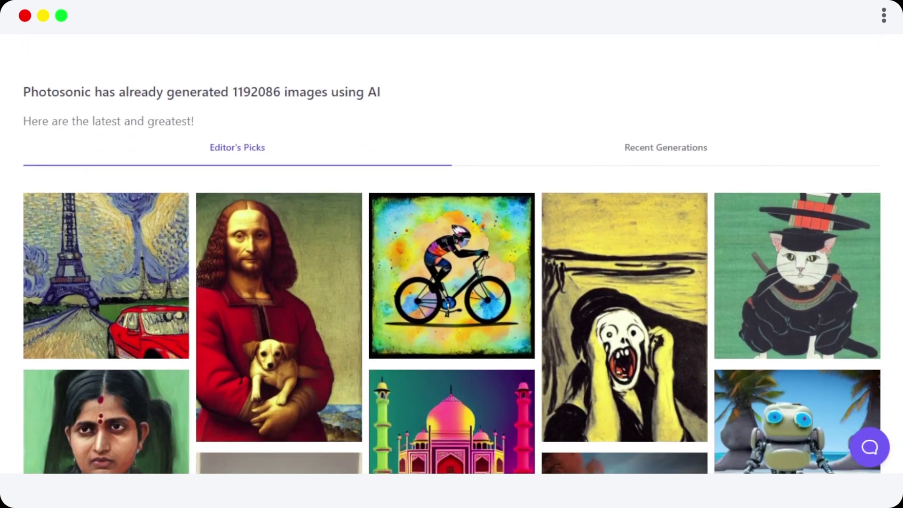
scroll(452, 254, down, 8)
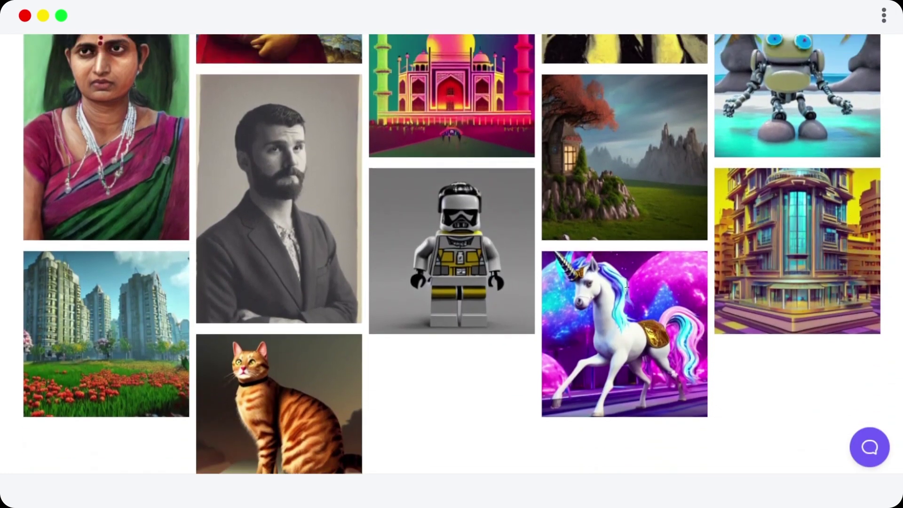
mouse_move(627, 358)
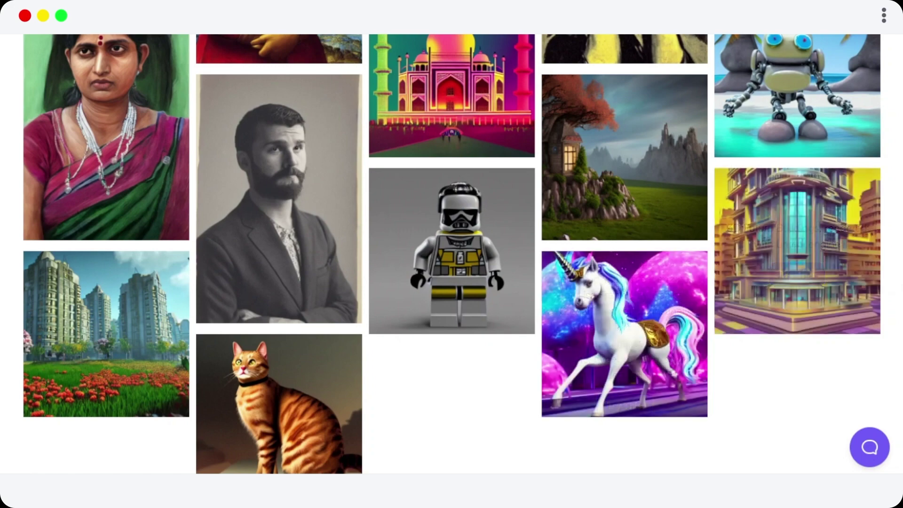
scroll(452, 254, up, 3)
scroll(452, 253, up, 3)
scroll(337, 329, up, 3)
scroll(337, 329, down, 5)
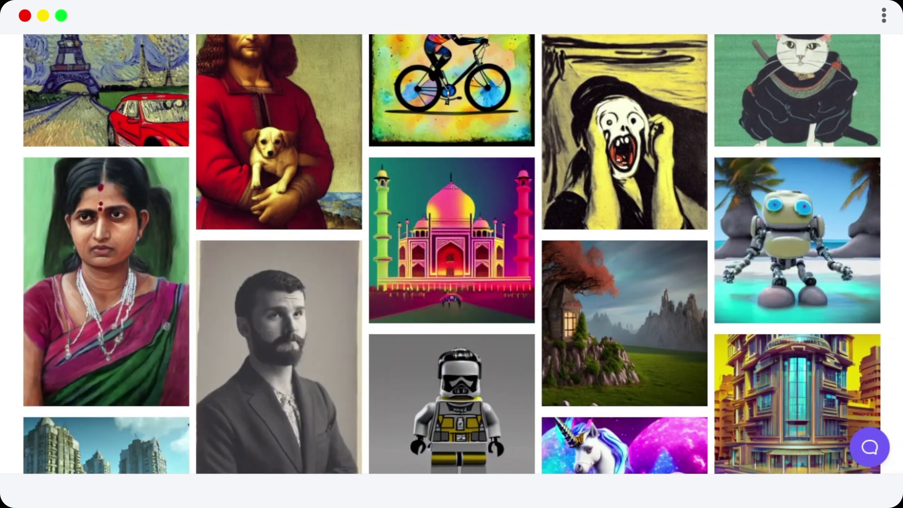
scroll(452, 254, up, 8)
scroll(451, 254, up, 1)
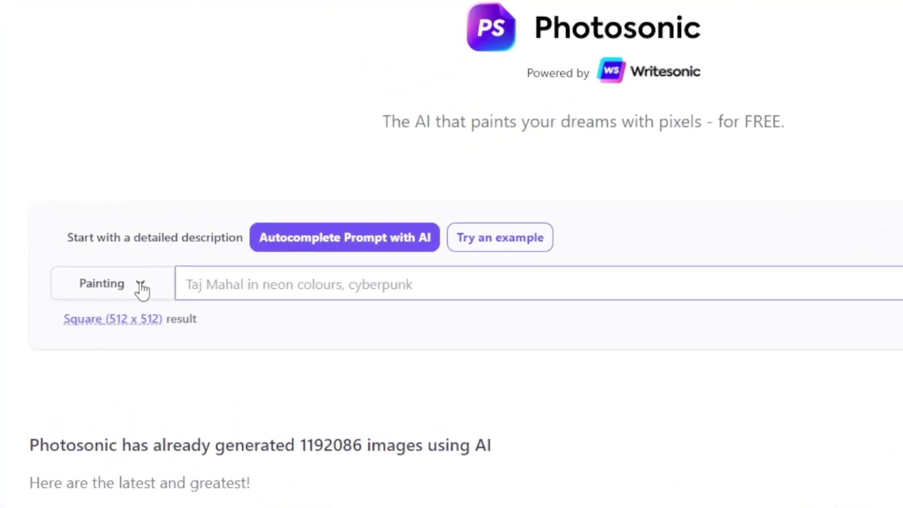
- Leave the style on Painting and show the Square, Horizontal and Vertical size options
click(141, 287)
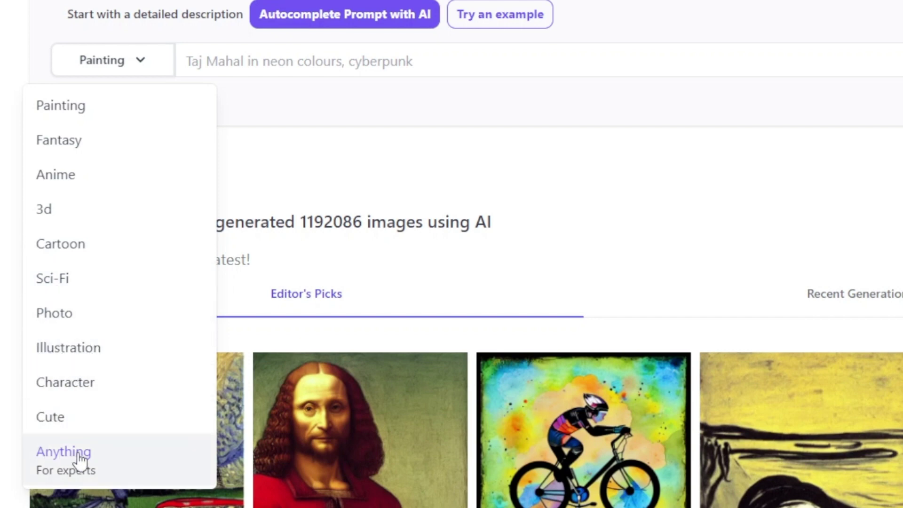
click(351, 157)
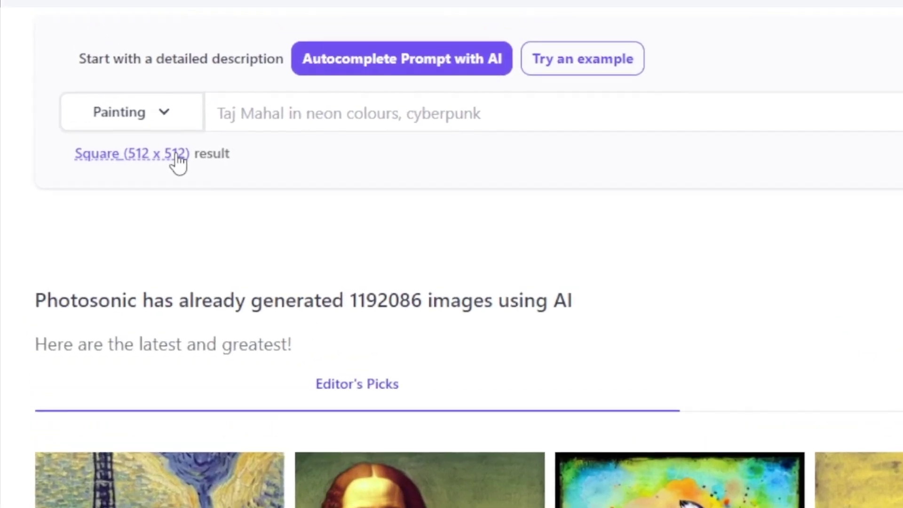
click(149, 125)
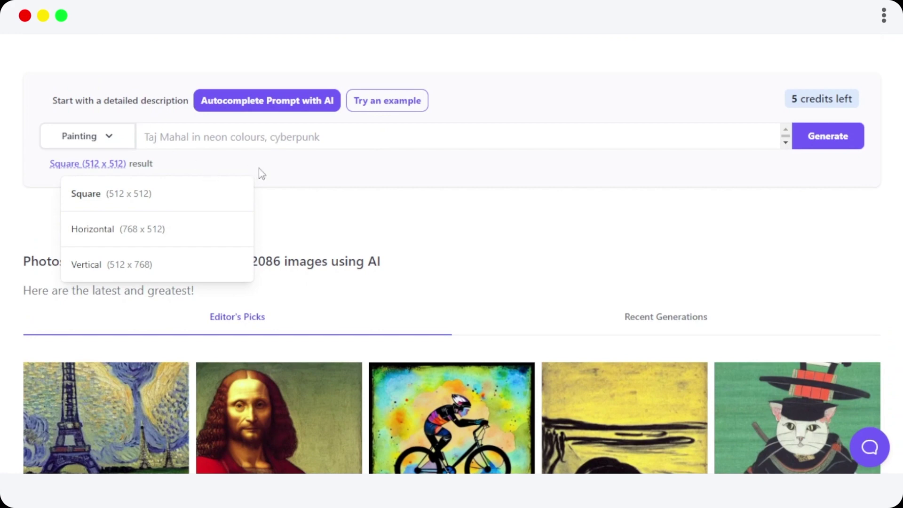
- Focus the prompt field to start the 'A woman showing her back in a dress' description
click(232, 140)
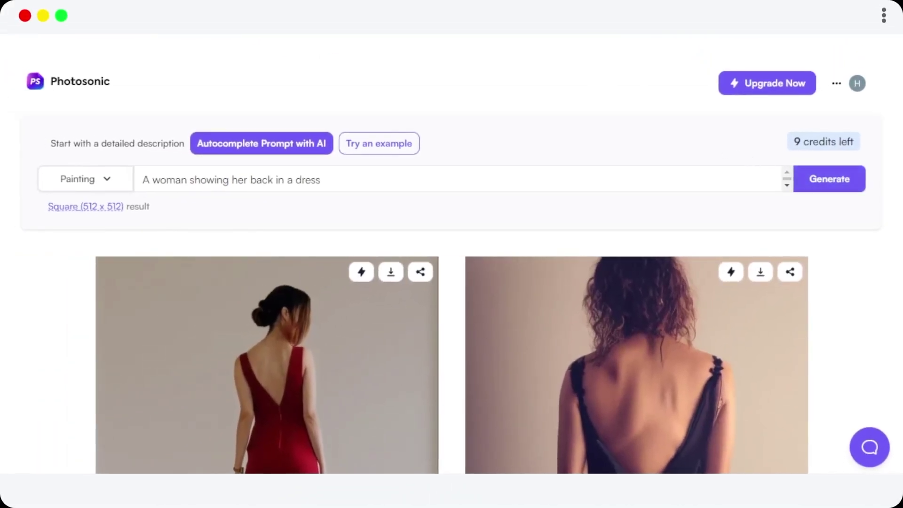
scroll(451, 283, down, 3)
scroll(451, 254, down, 1)
scroll(451, 254, up, 2)
scroll(451, 254, down, 1)
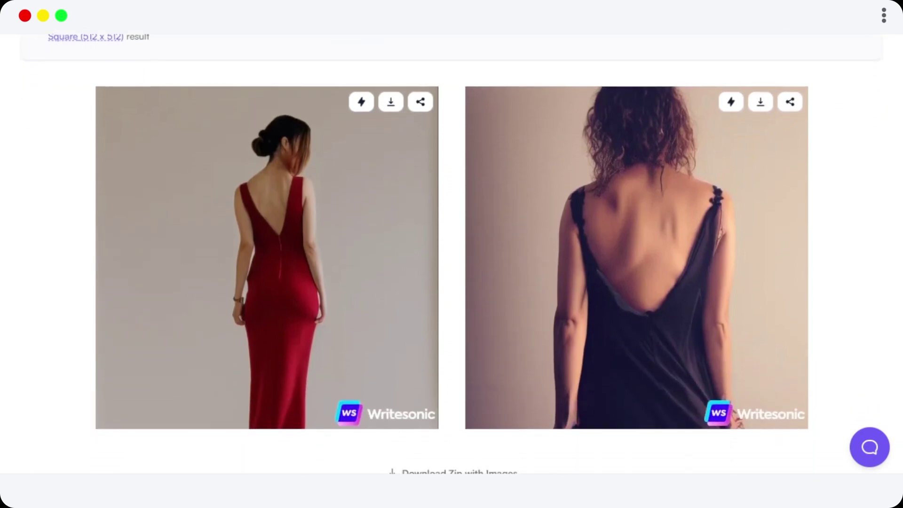
scroll(452, 254, up, 3)
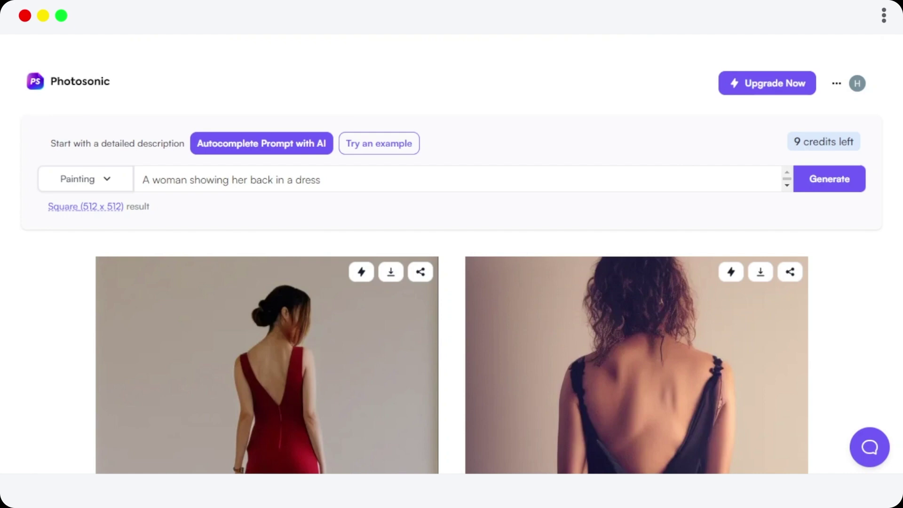
scroll(451, 254, down, 4)
scroll(451, 254, up, 1)
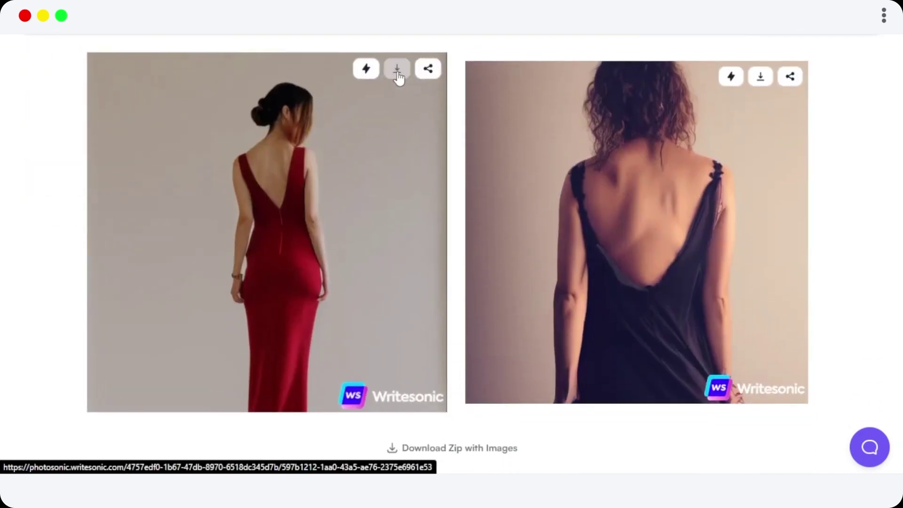
click(398, 76)
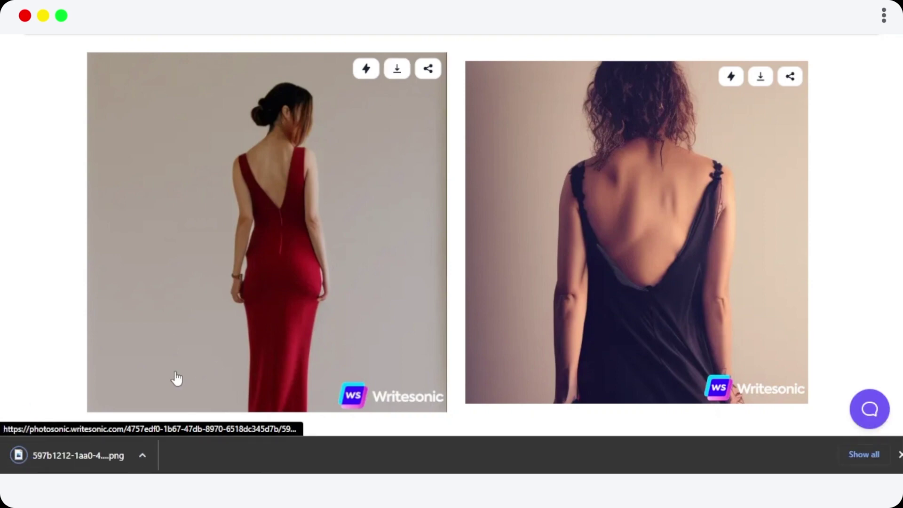
scroll(451, 235, down, 10)
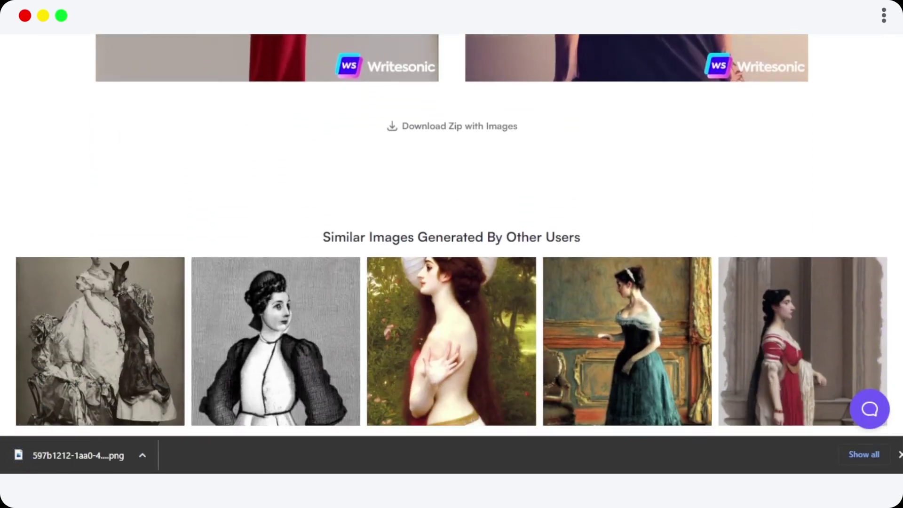
scroll(452, 235, down, 5)
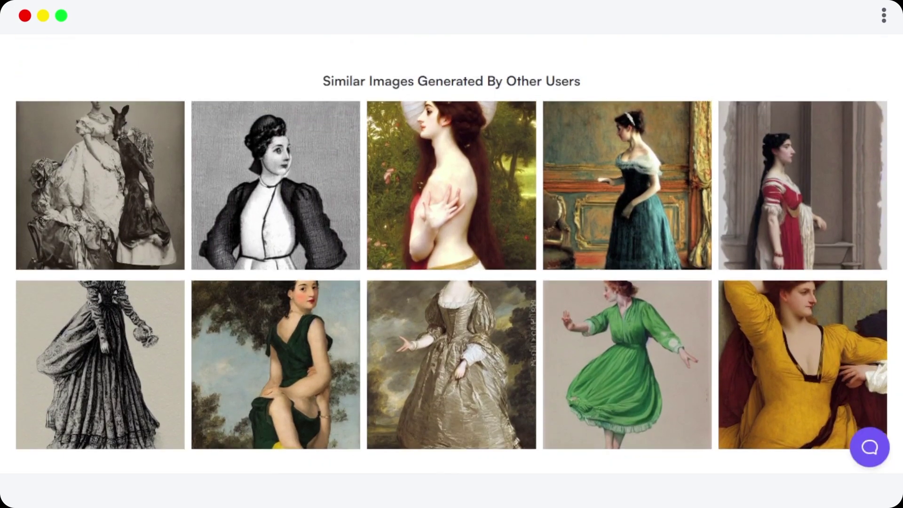
scroll(451, 254, up, 10)
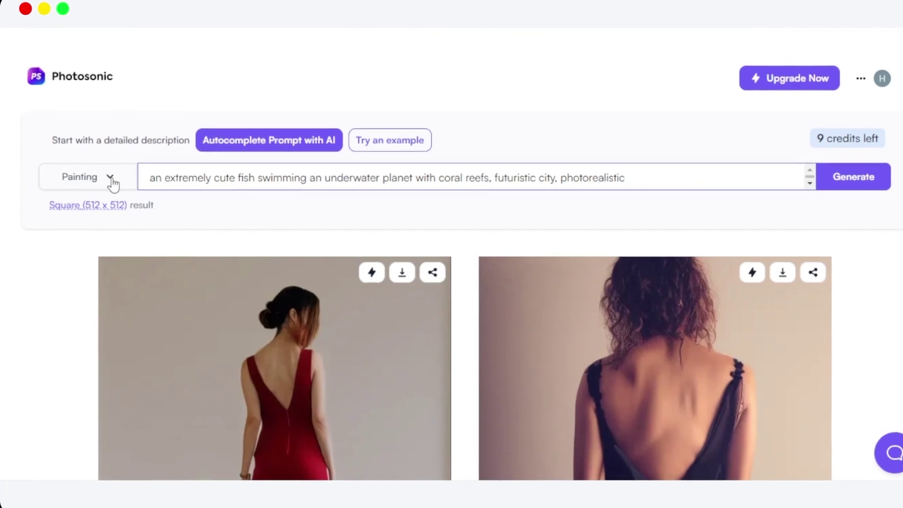
- Set the coral-reef fish prompt to Photo style and Vertical (512 x 768) output size
click(108, 179)
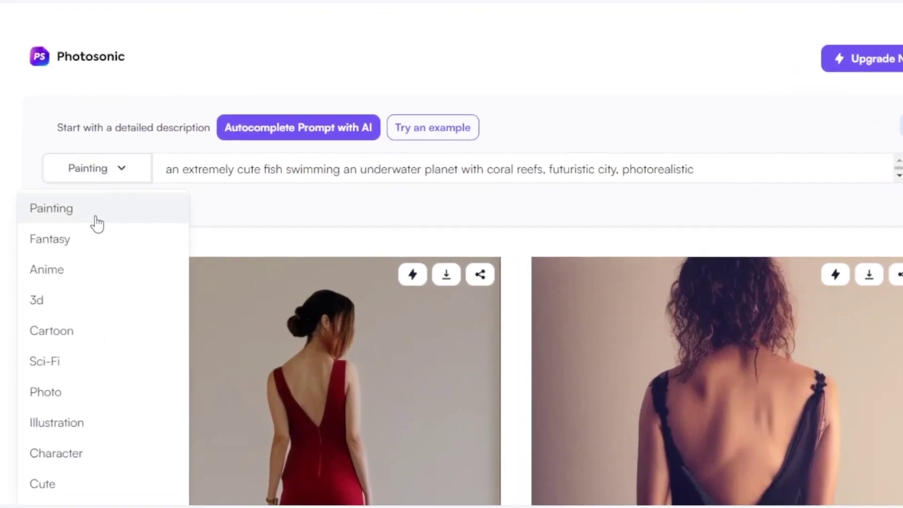
click(60, 392)
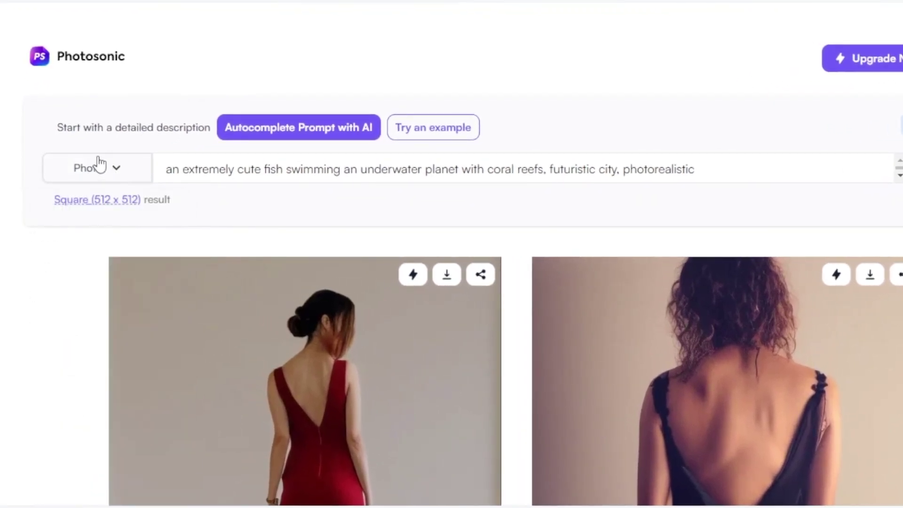
click(117, 201)
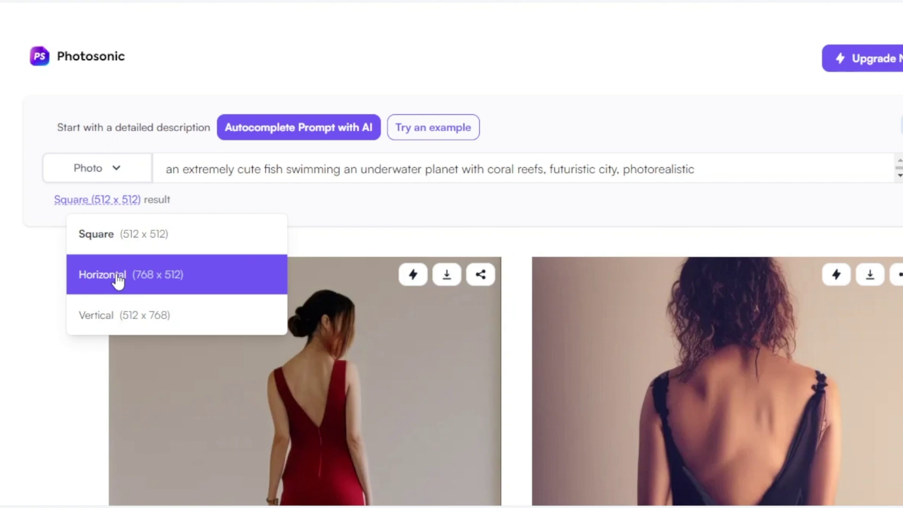
click(118, 313)
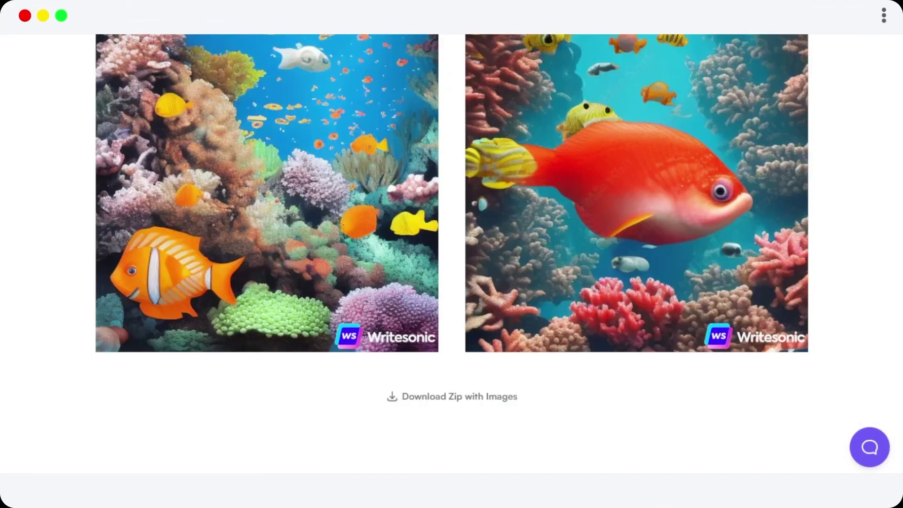
- Review the two vertical fish images, then check the style list, leaving it unchanged
scroll(452, 254, up, 5)
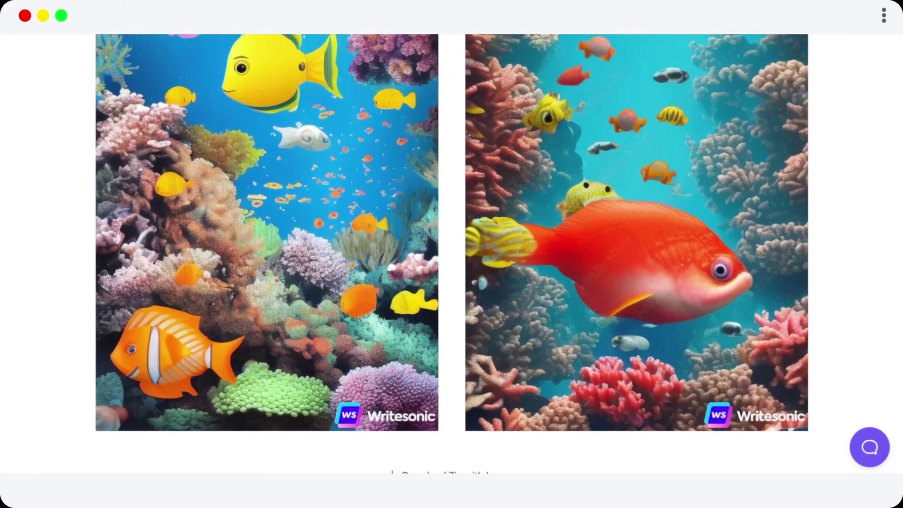
scroll(451, 254, down, 3)
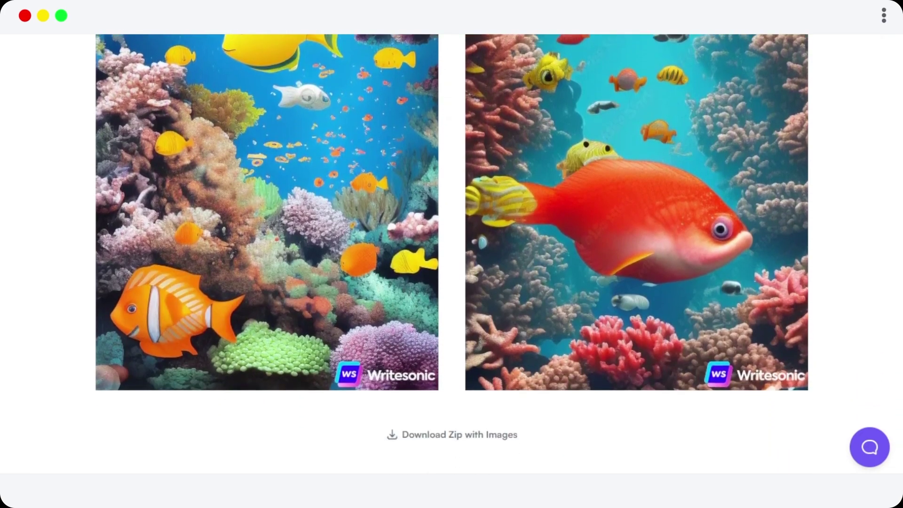
scroll(452, 254, up, 8)
scroll(451, 254, down, 2)
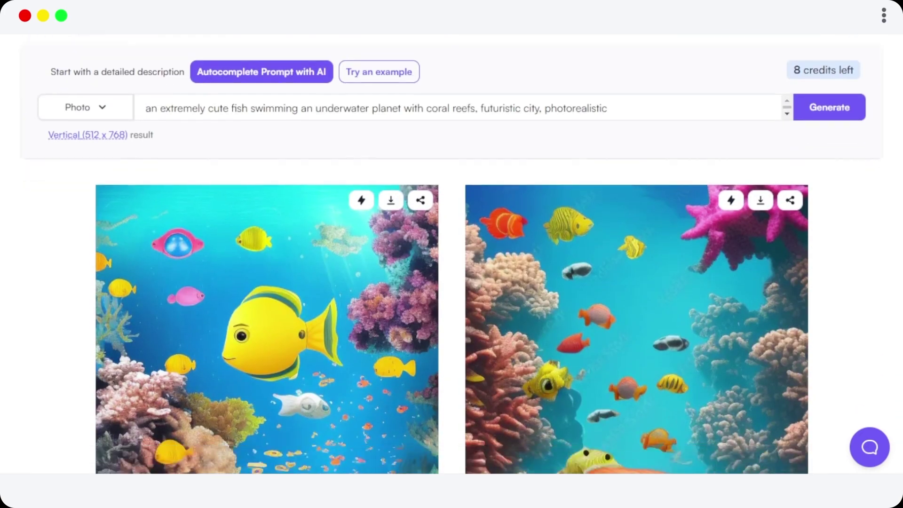
scroll(451, 254, down, 4)
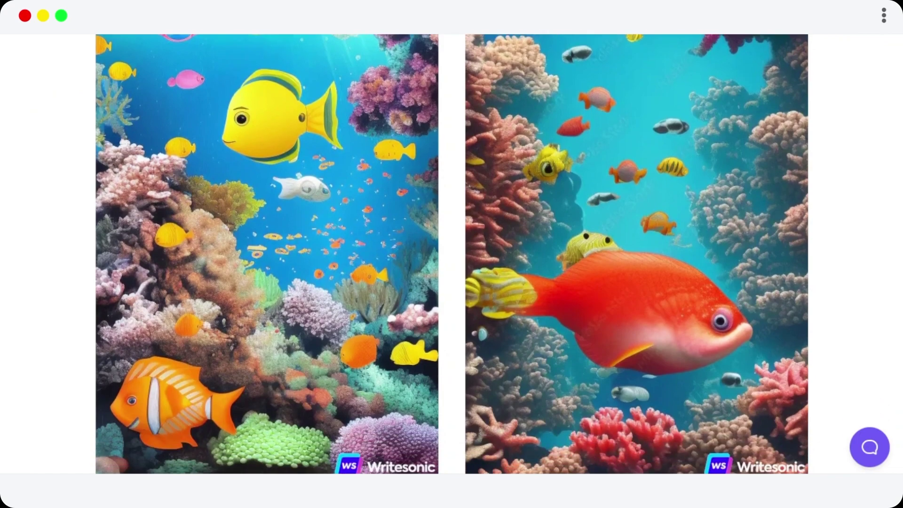
scroll(452, 254, up, 3)
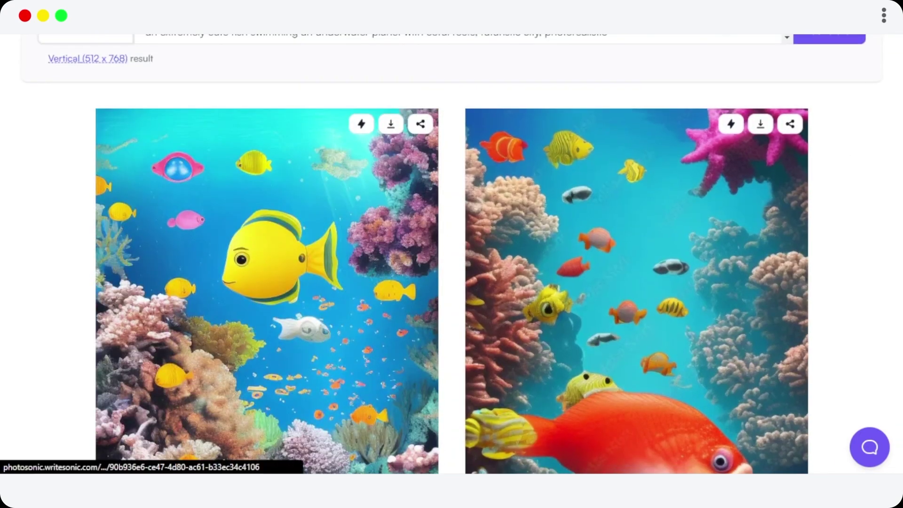
scroll(763, 113, down, 5)
scroll(763, 113, up, 8)
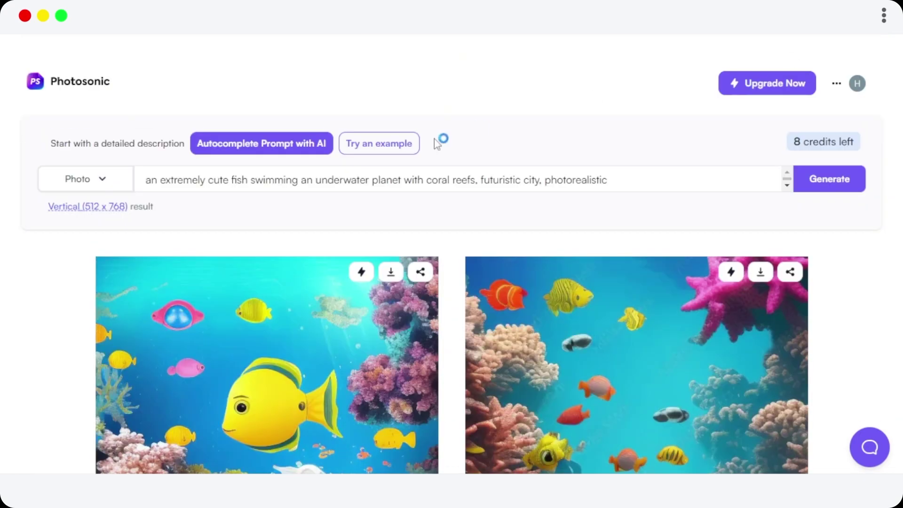
click(107, 181)
click(384, 74)
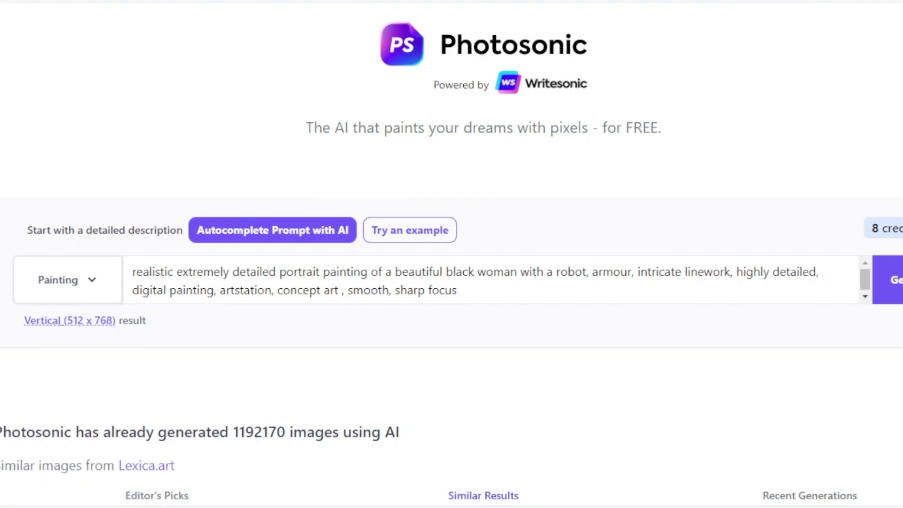
scroll(451, 282, down, 7)
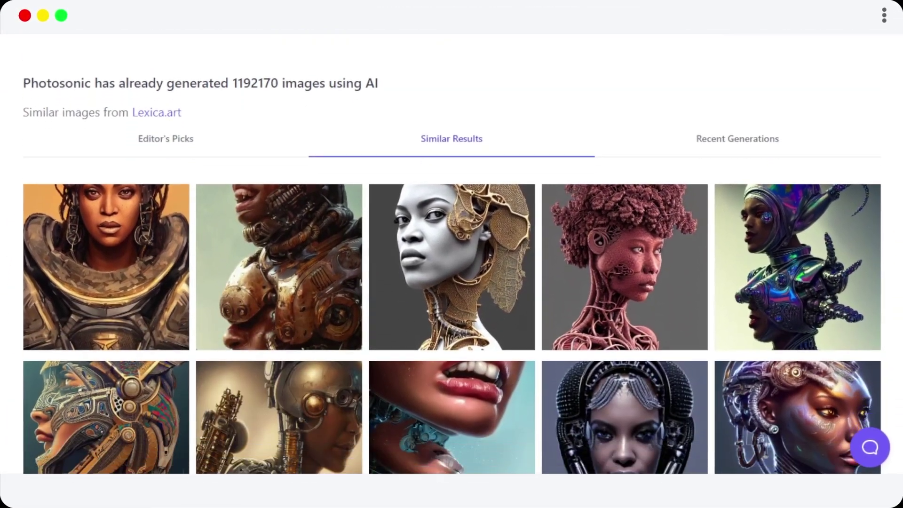
scroll(451, 255, down, 5)
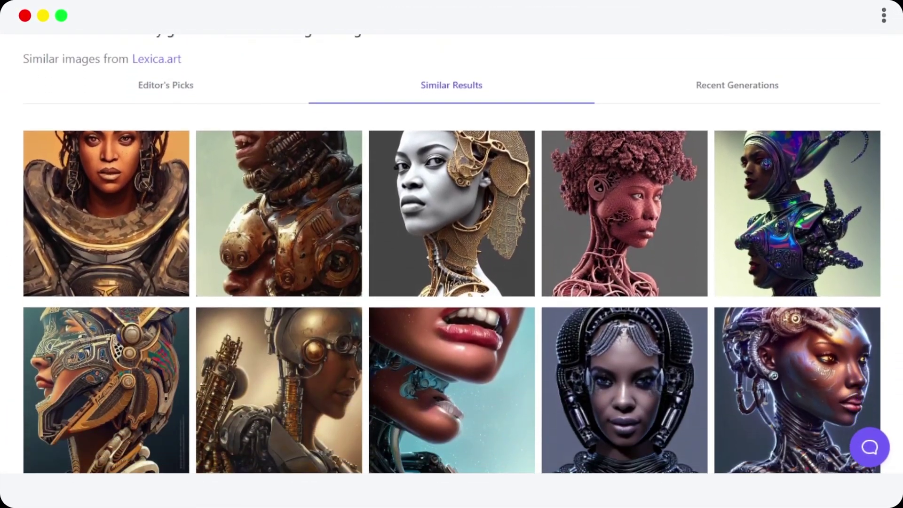
scroll(451, 254, down, 6)
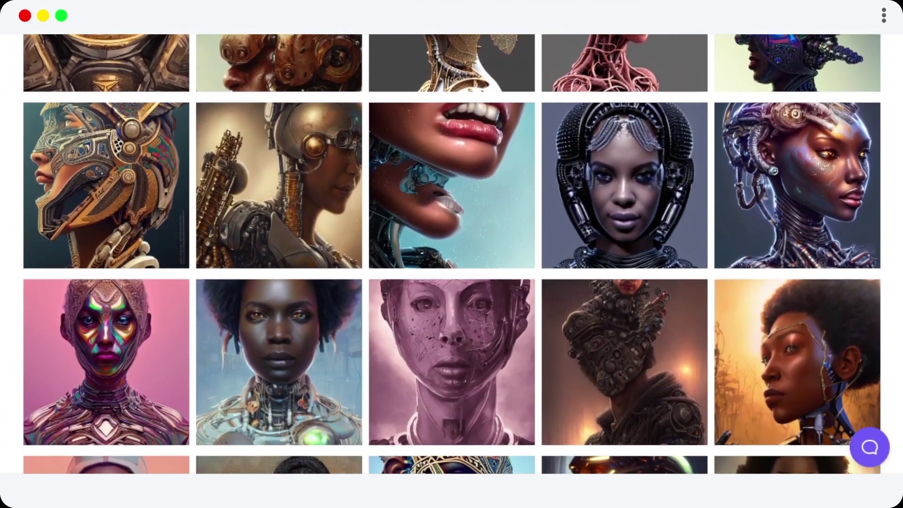
scroll(451, 255, down, 5)
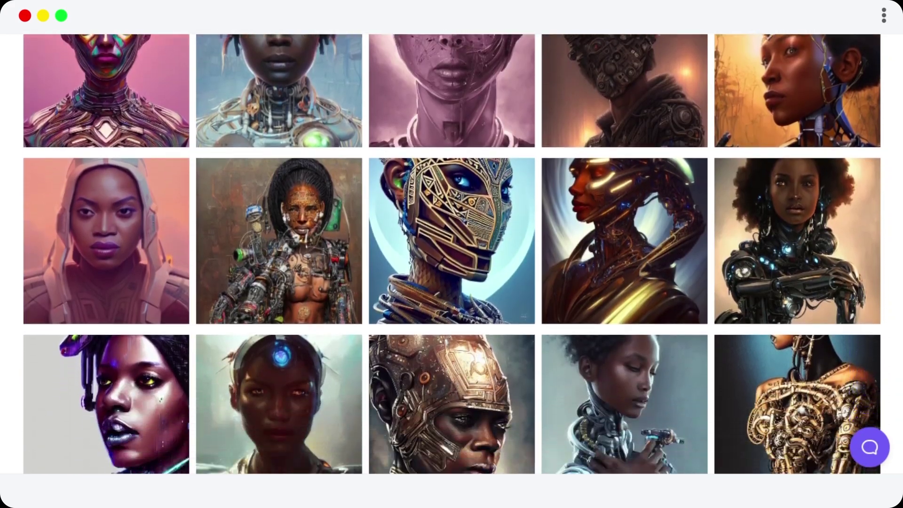
scroll(451, 254, up, 10)
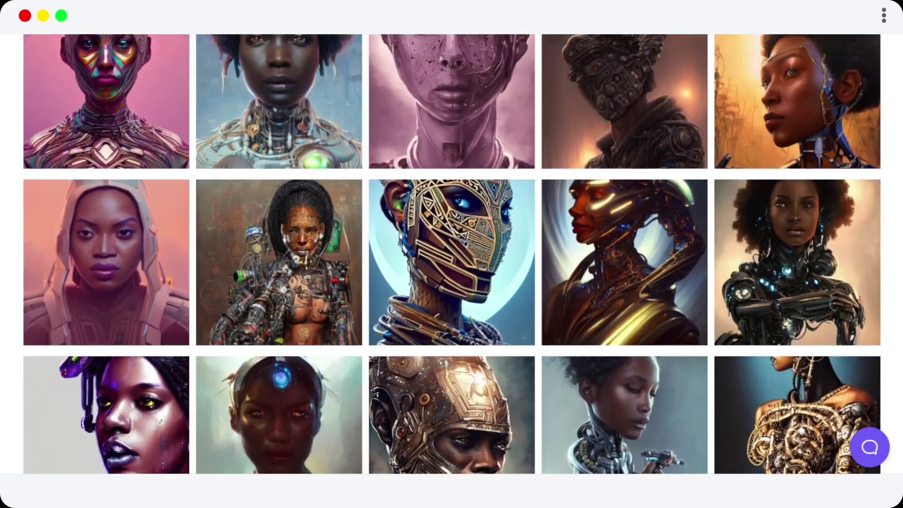
scroll(451, 255, up, 7)
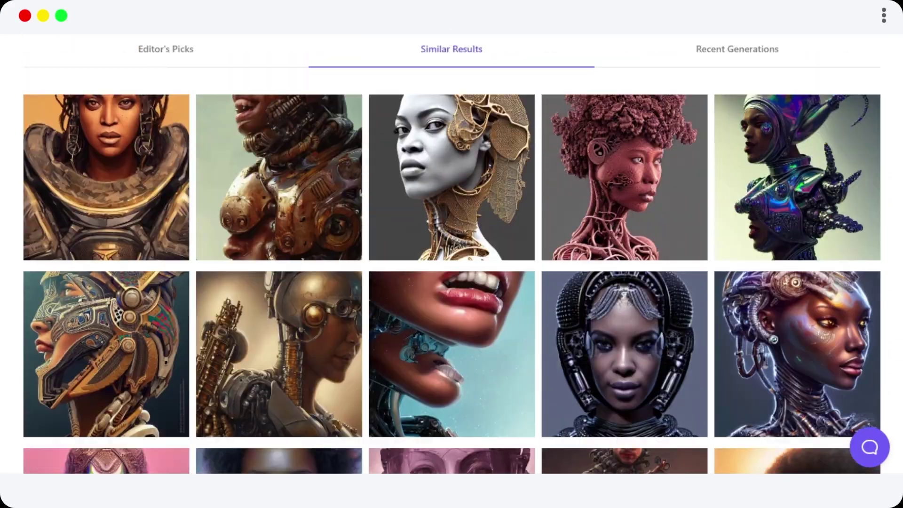
scroll(451, 253, down, 9)
scroll(452, 254, down, 7)
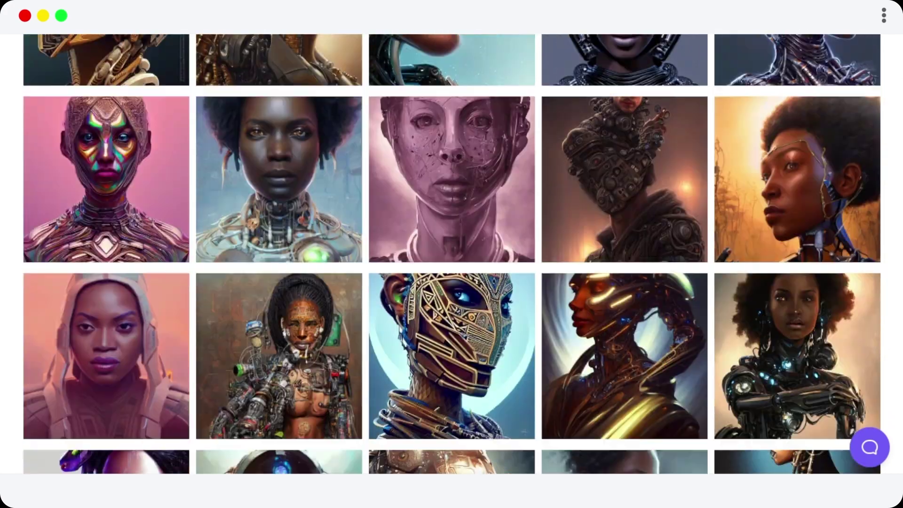
scroll(452, 254, up, 10)
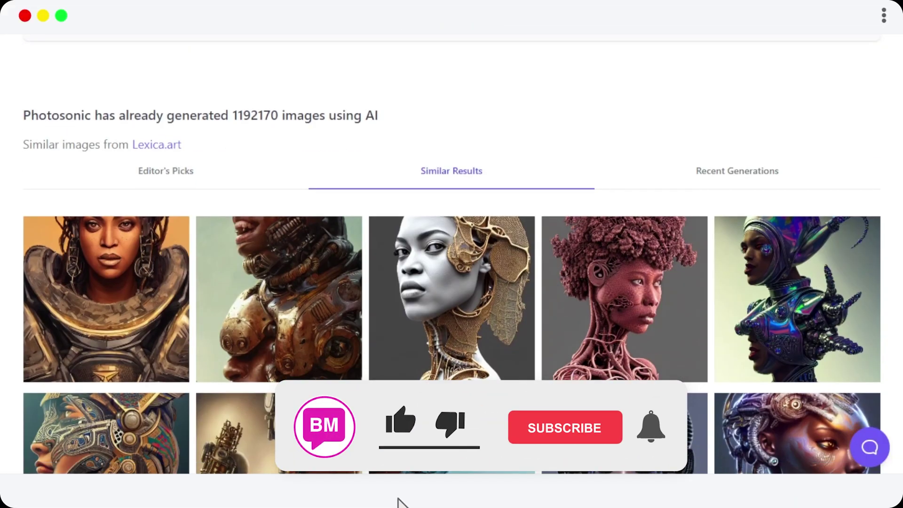
scroll(451, 255, up, 5)
scroll(452, 254, down, 2)
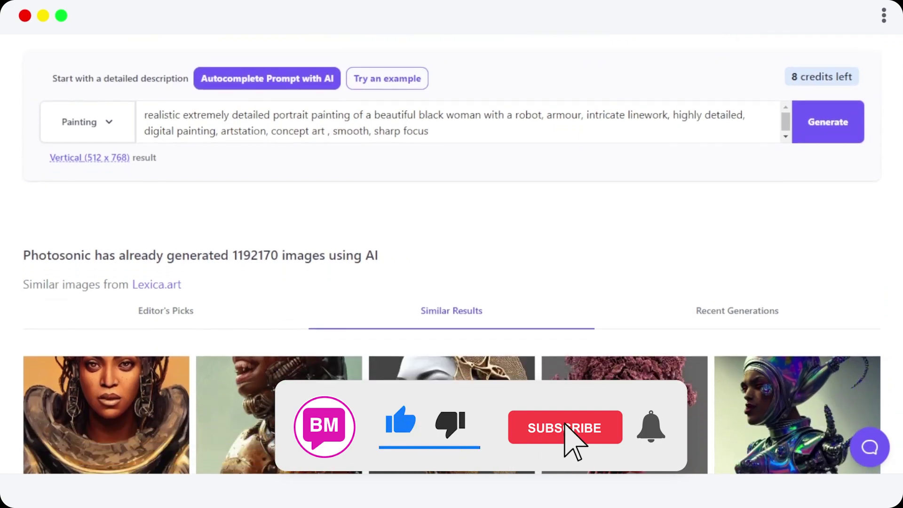
scroll(452, 254, down, 9)
scroll(451, 254, down, 9)
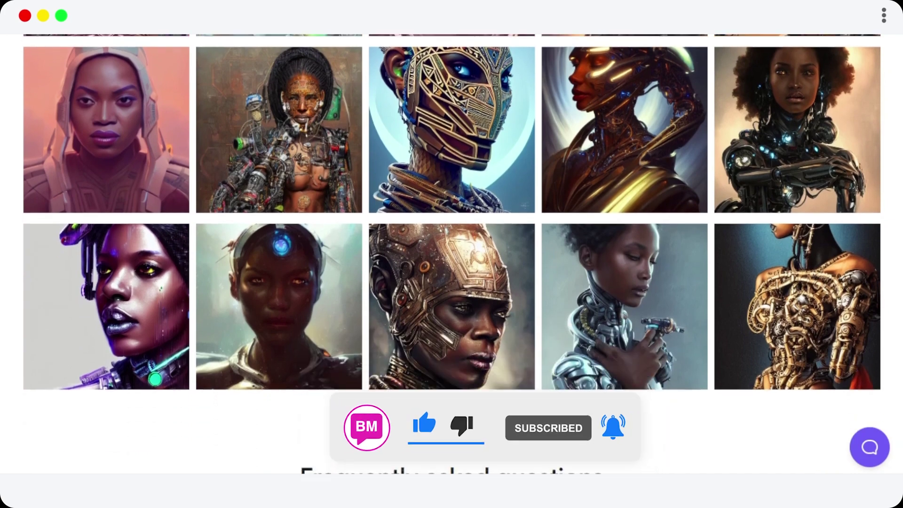